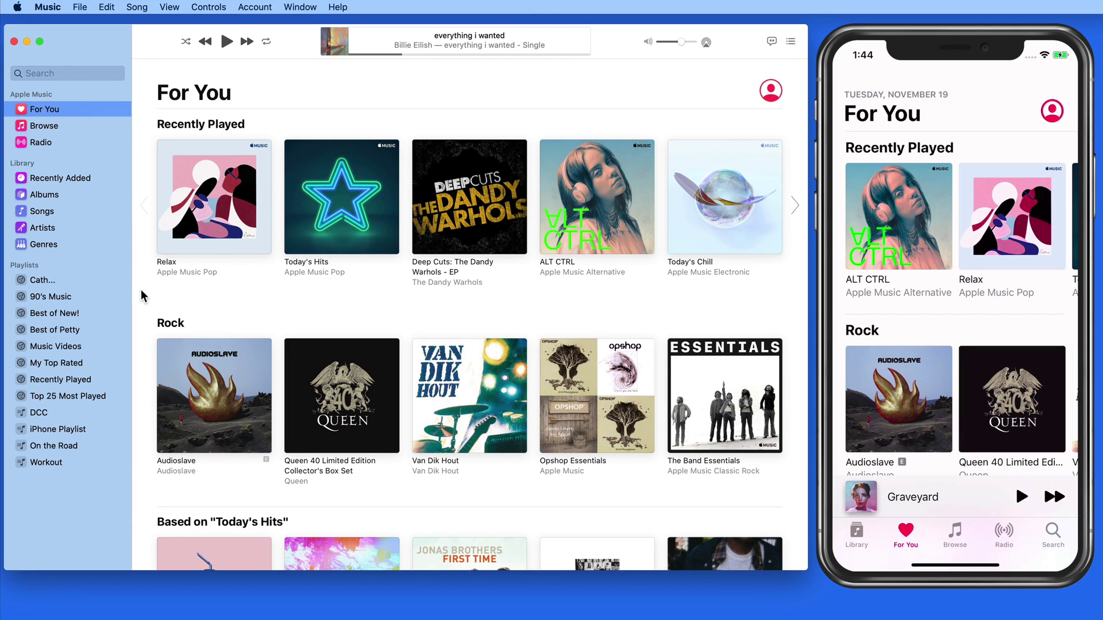
Check the Sync Library setting in the general preferences and close the preferences
key("super+comma")
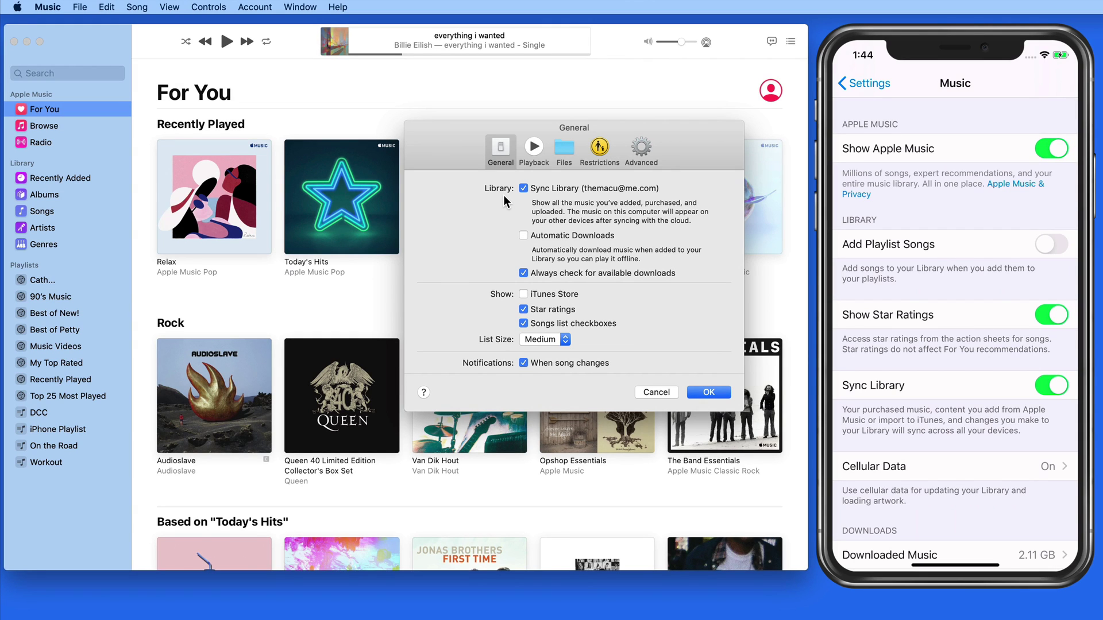
left_click(698, 391)
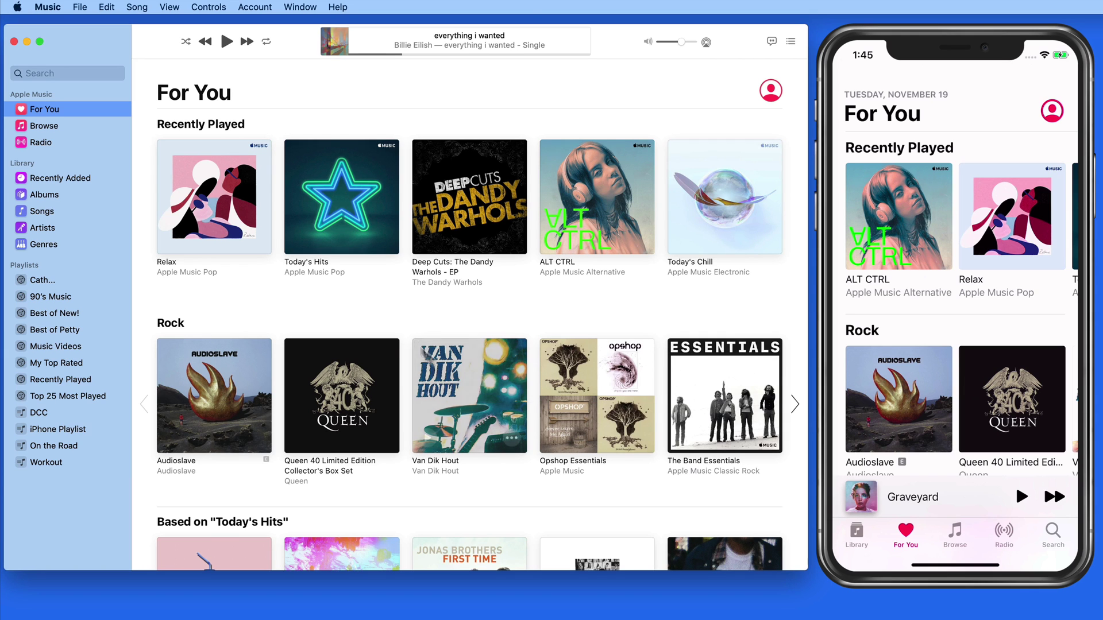
Add the songs Graveyard and Circles from the Today's Hits playlist to the library
left_click(339, 195)
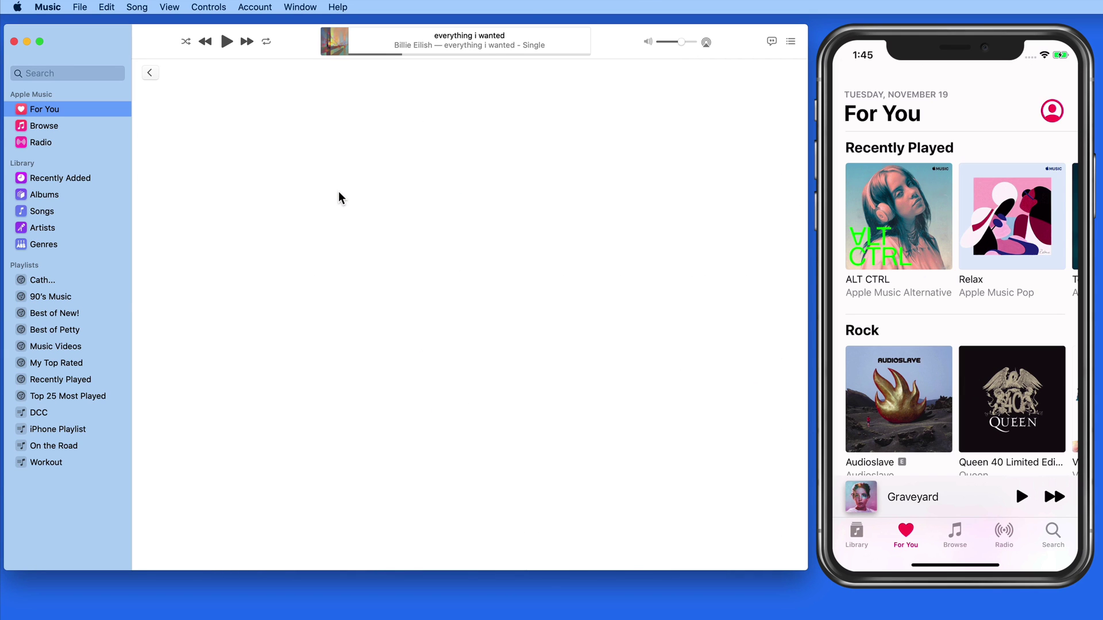
scroll(528, 360, "down", 3)
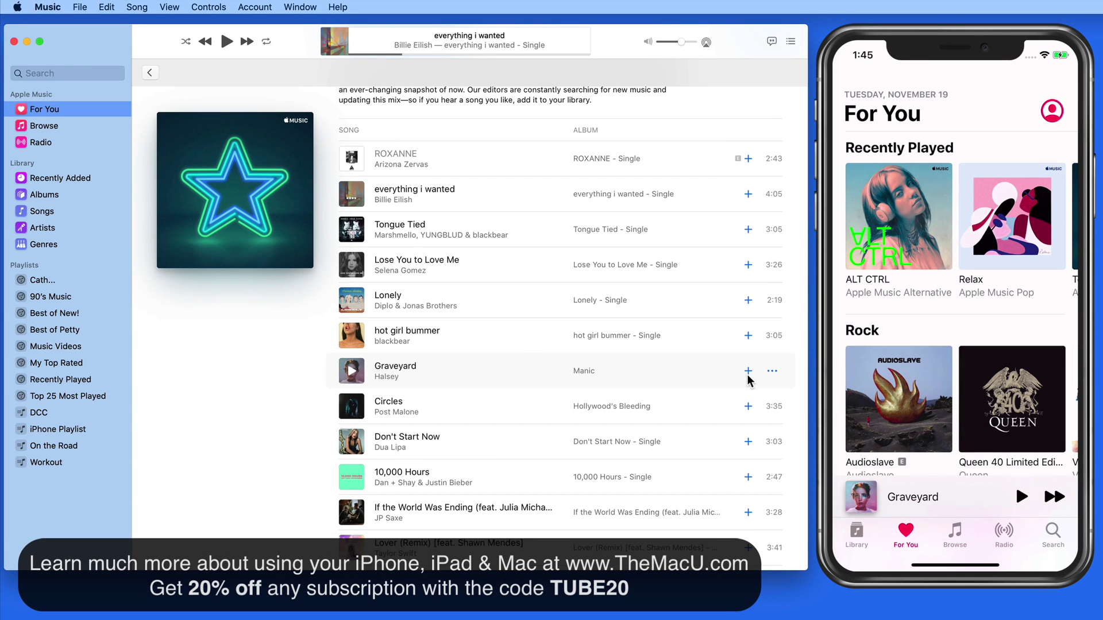
left_click(747, 371)
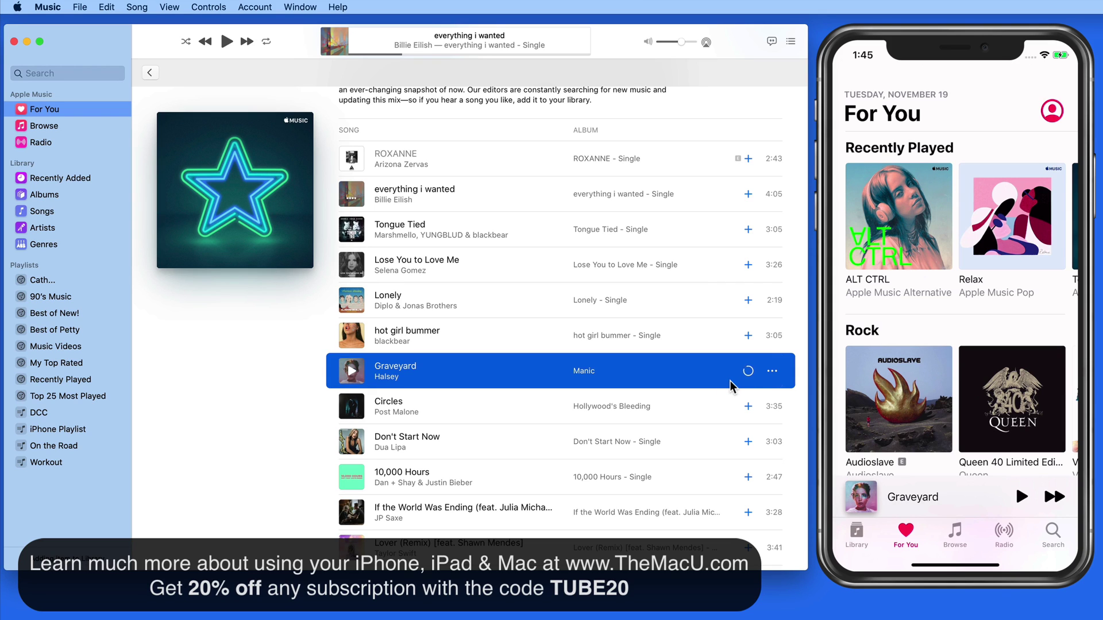
left_click(748, 406)
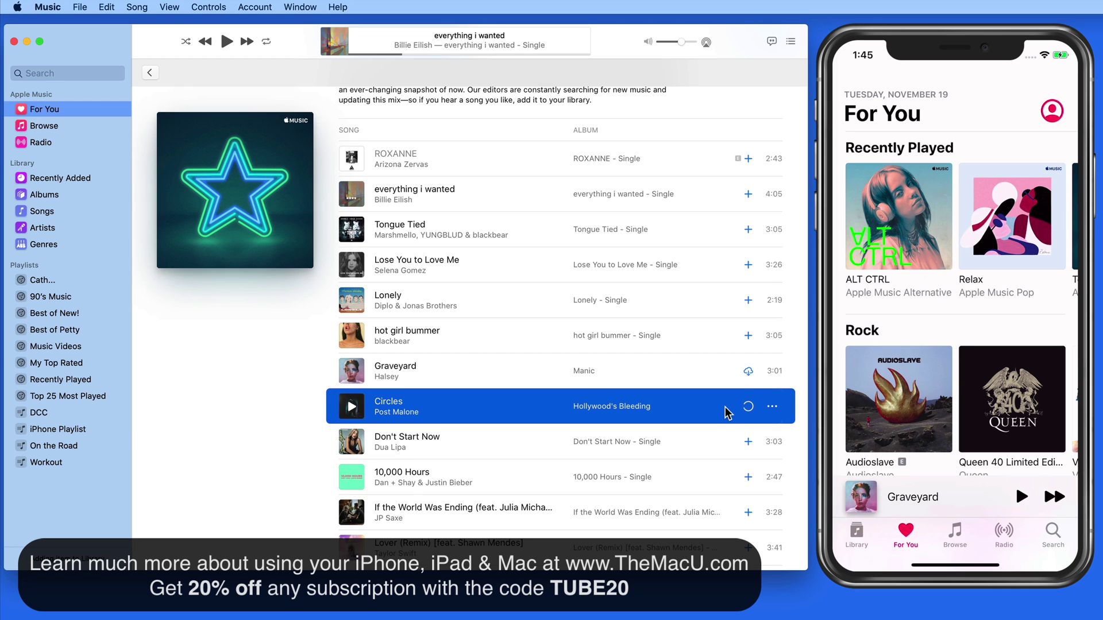
View the recently added albums in the library and look inside the album Manic
left_click(74, 179)
mouse_move(228, 201)
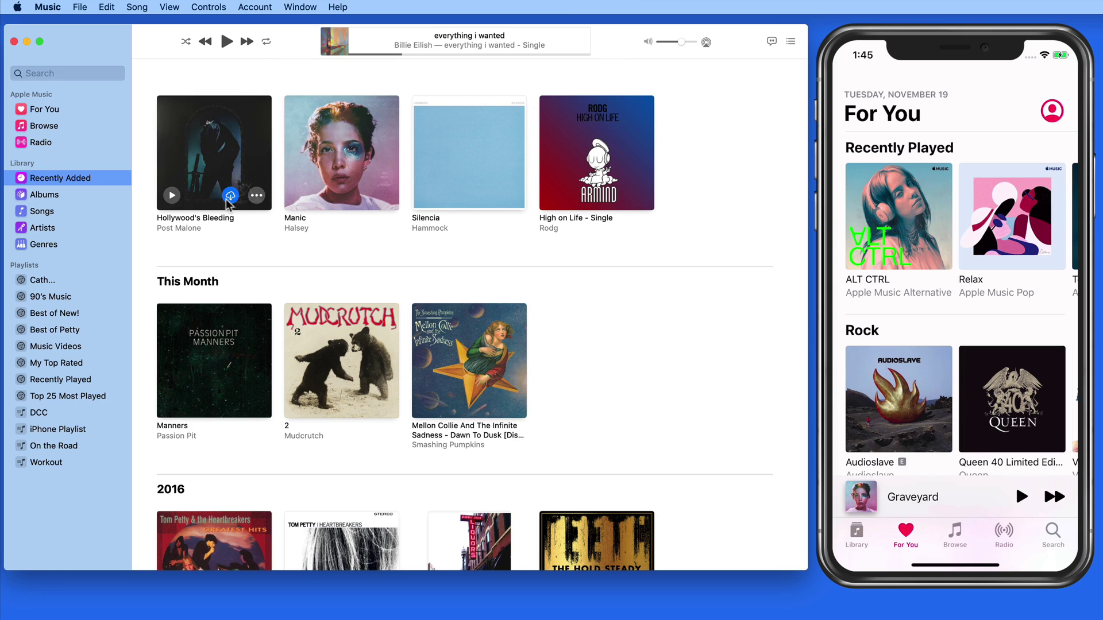
left_click(334, 175)
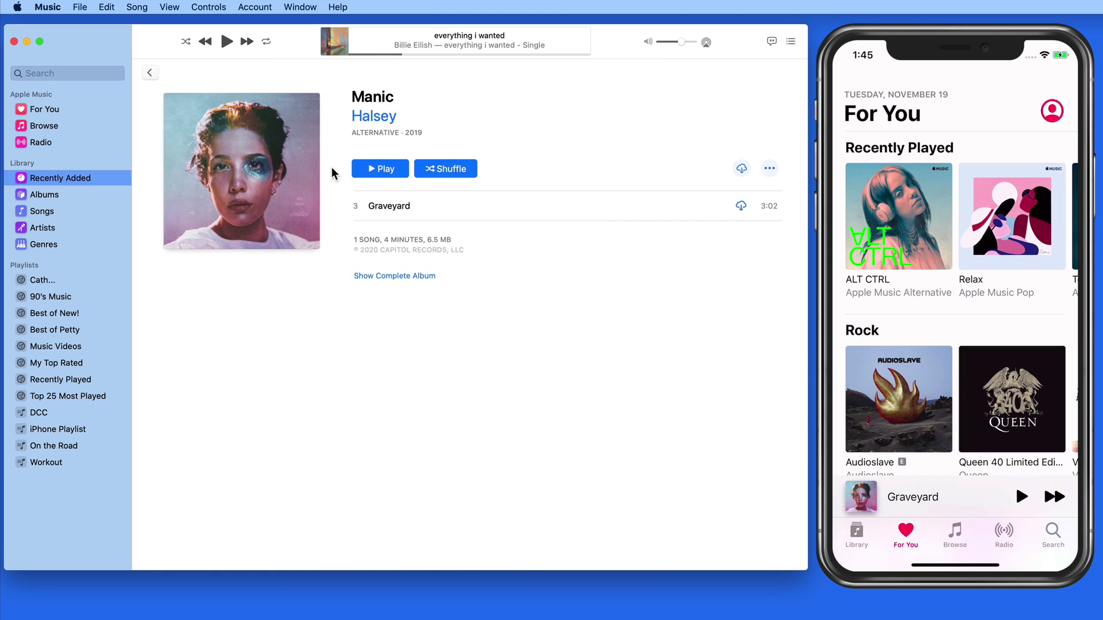
left_click(150, 75)
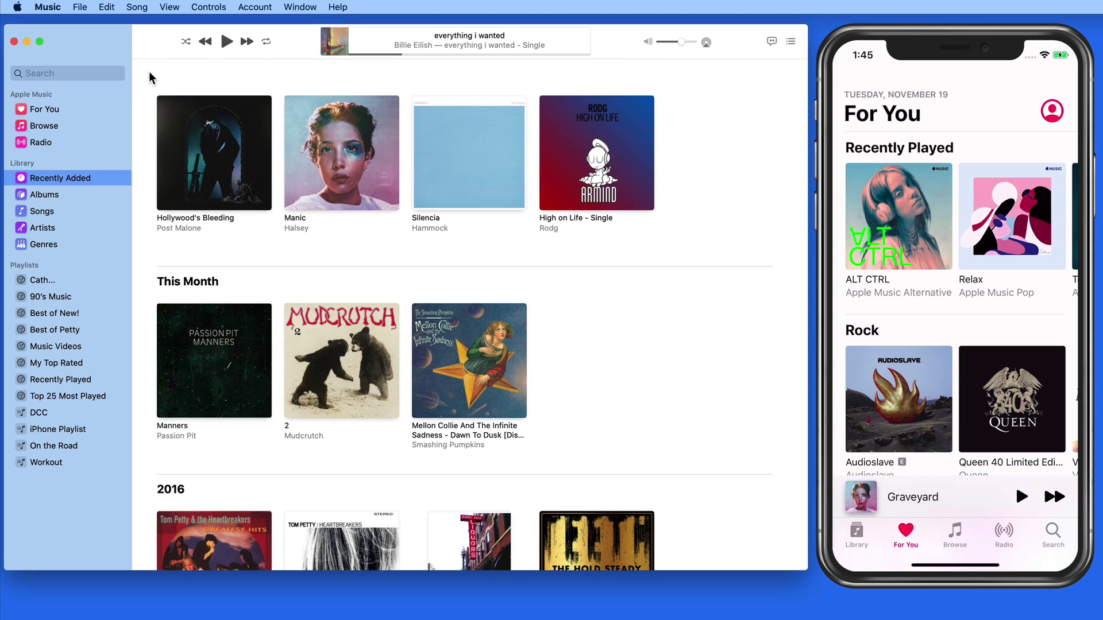
Search the library for "manic", view the matching album, and clear the search
left_click(49, 73)
type("manic")
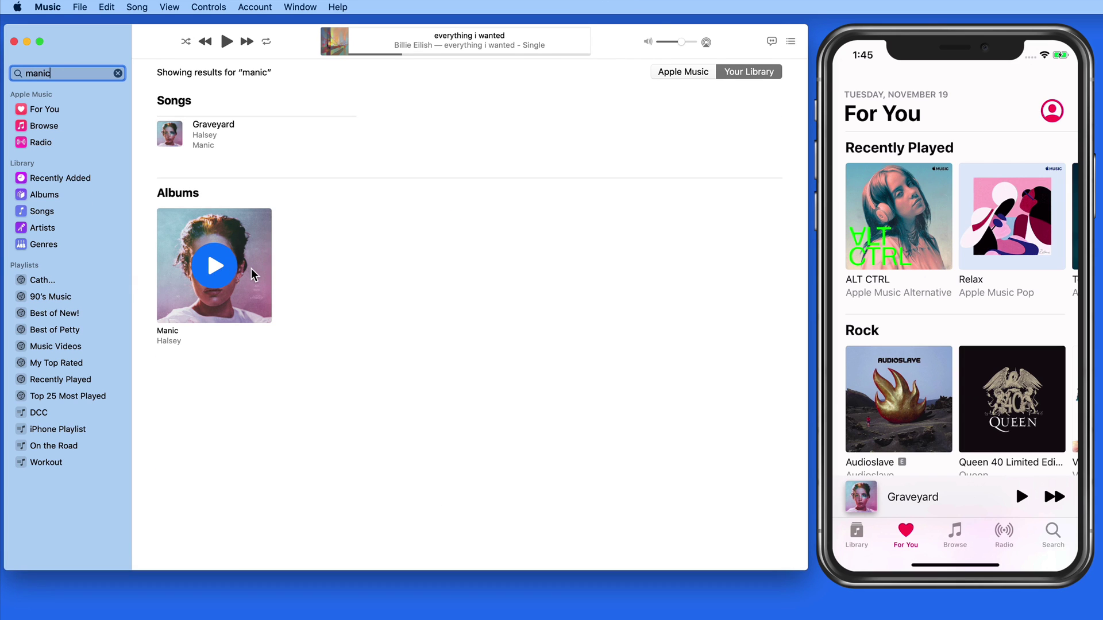
left_click(252, 271)
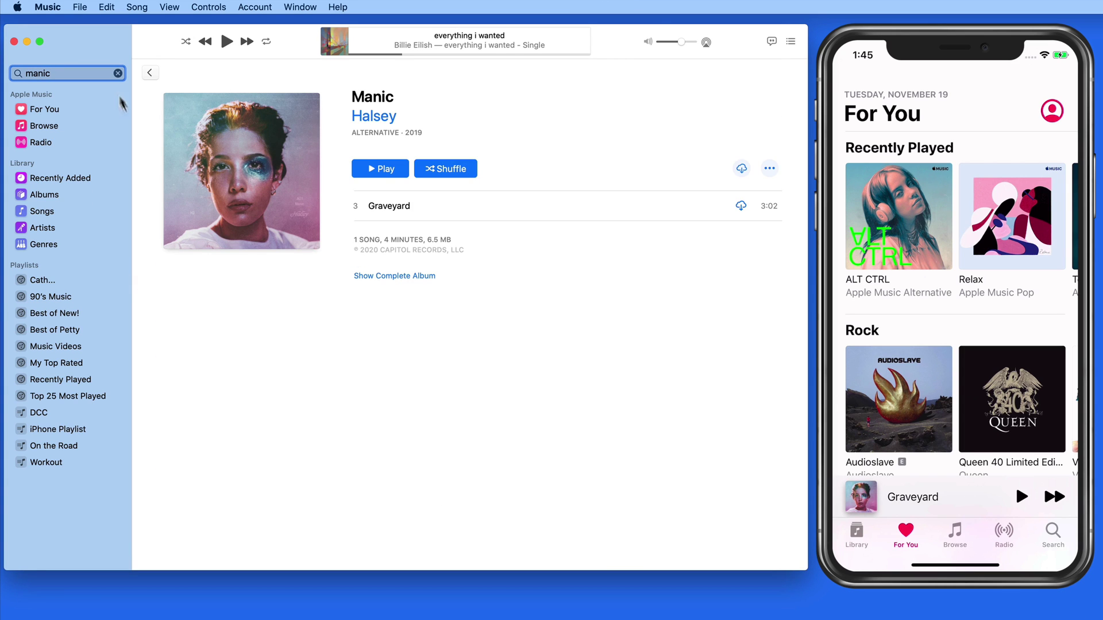
left_click(118, 72)
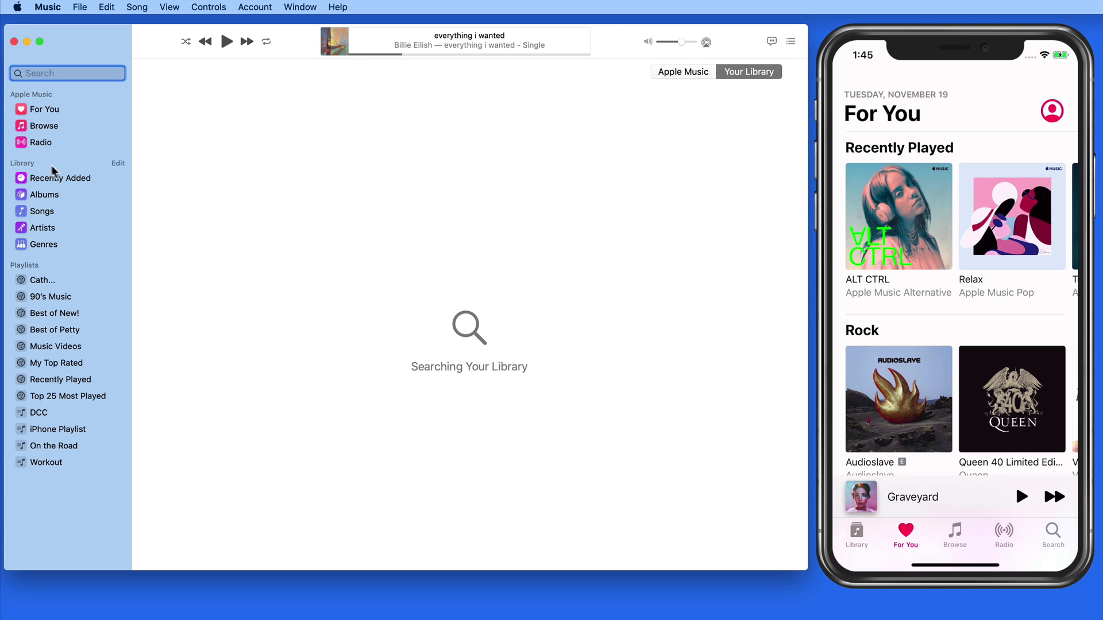
Return to the Today's Hits playlist in For You and download the song Graveyard
left_click(47, 109)
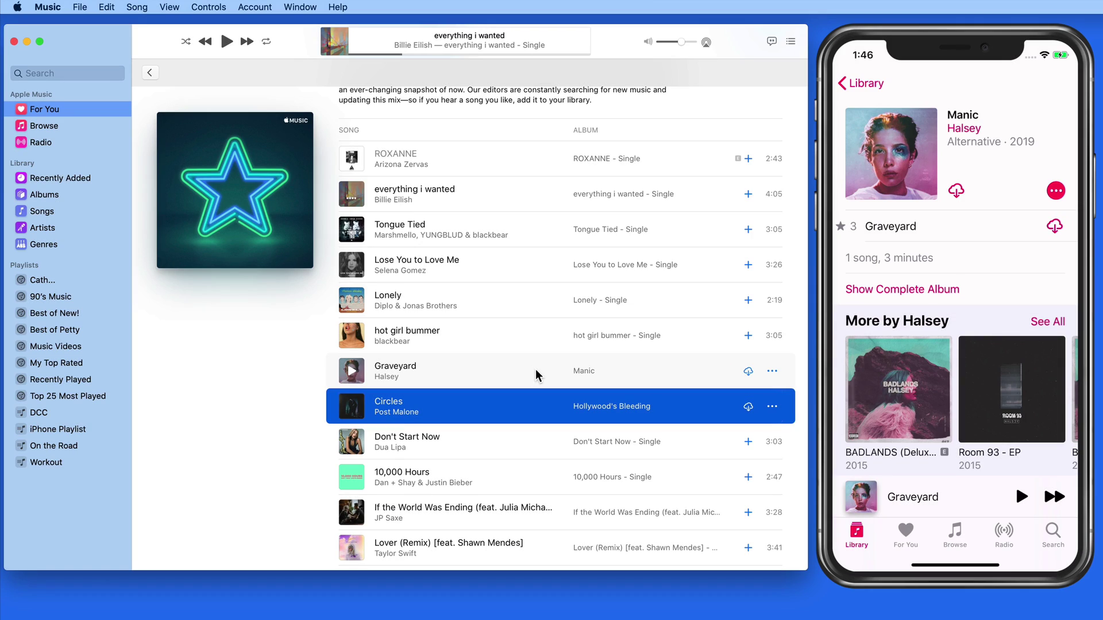
left_click(535, 371)
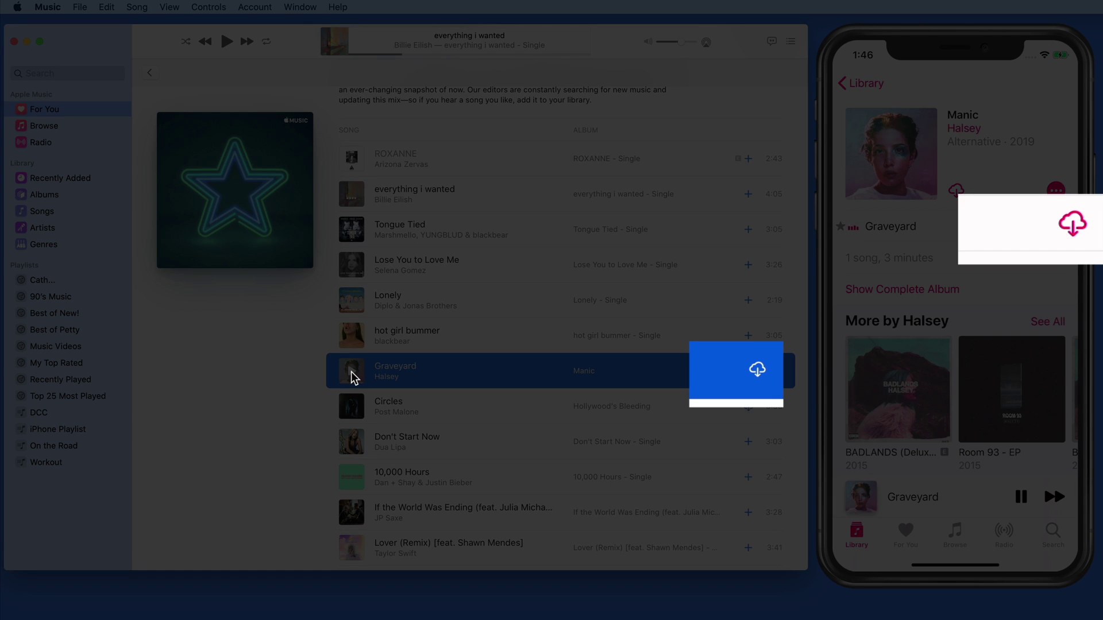
left_click(758, 373)
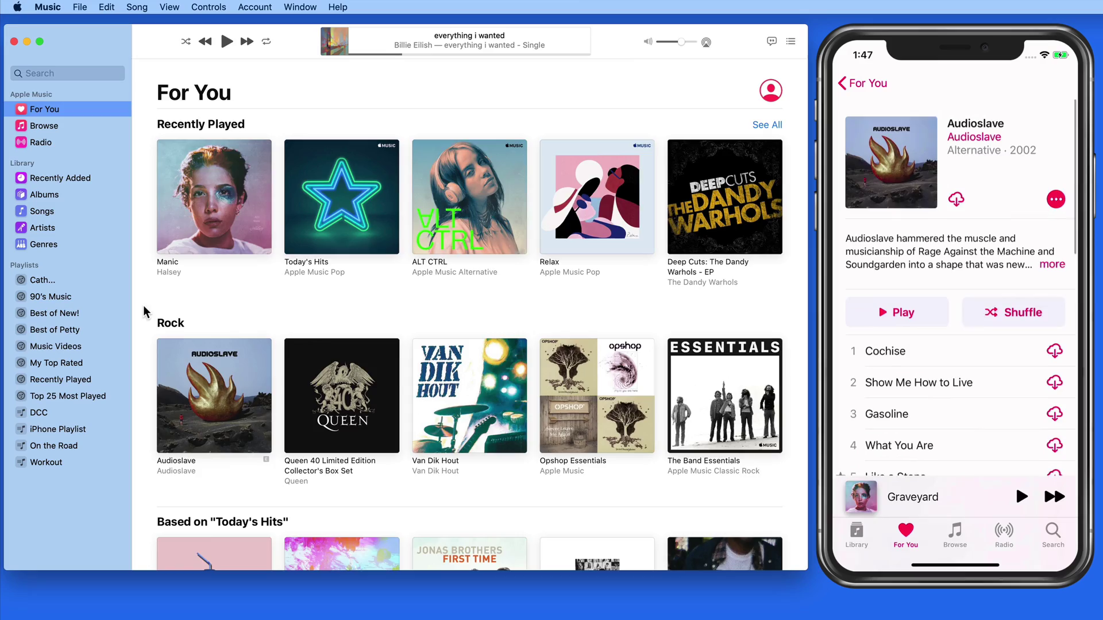
Add the album Franz Ferdinand (Special Edition Version) from the Alternative recommendations to the library and download it
scroll(201, 261, "down", 10)
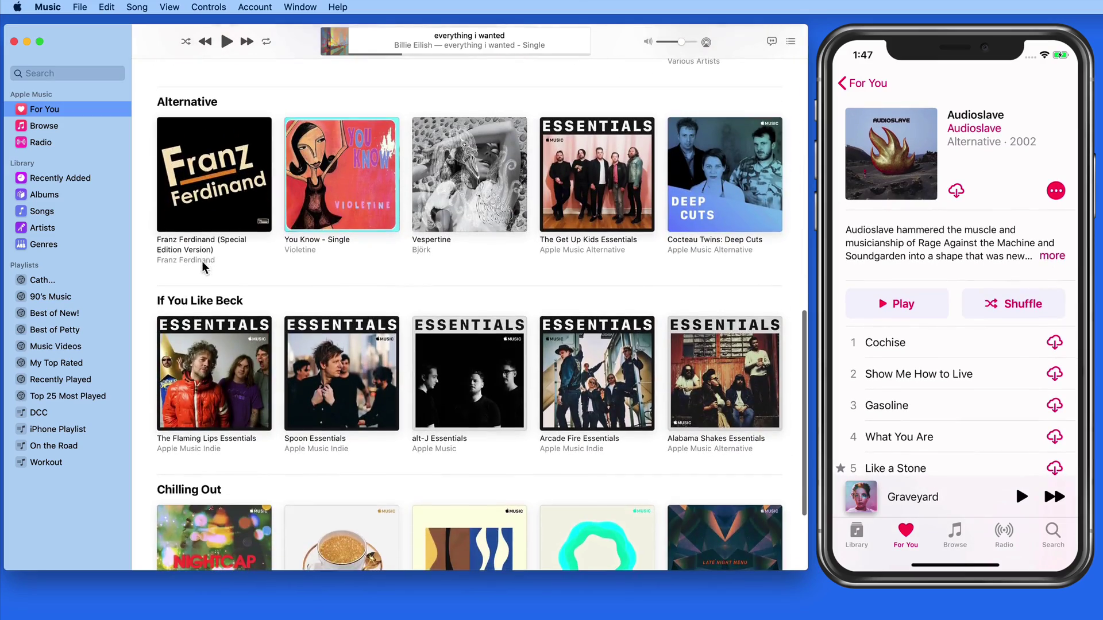
right_click(213, 175)
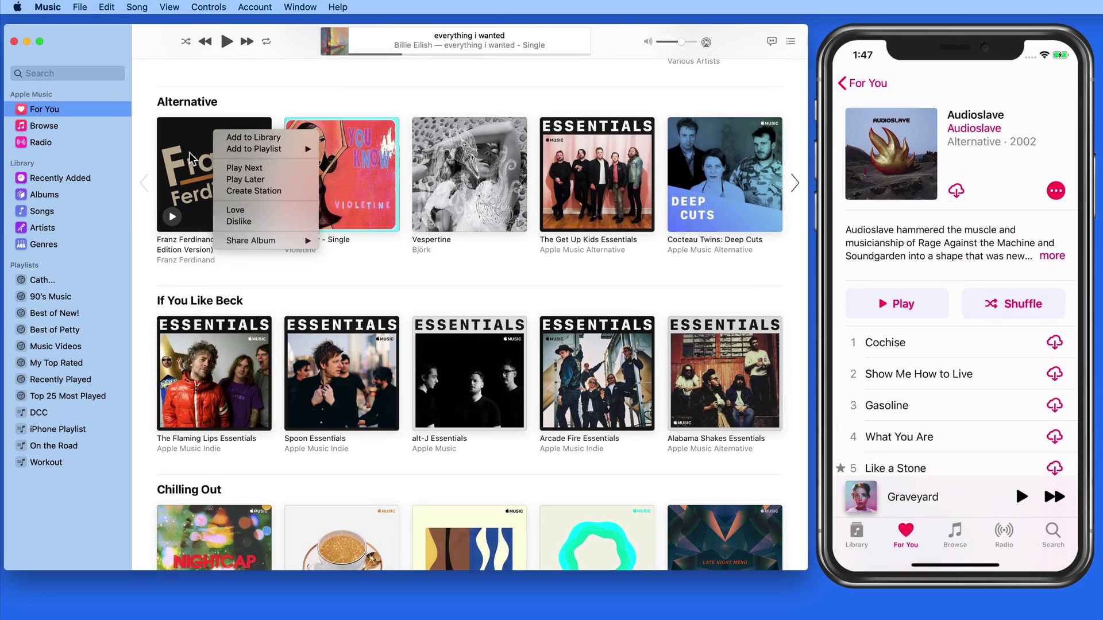
left_click(220, 138)
left_click(218, 174)
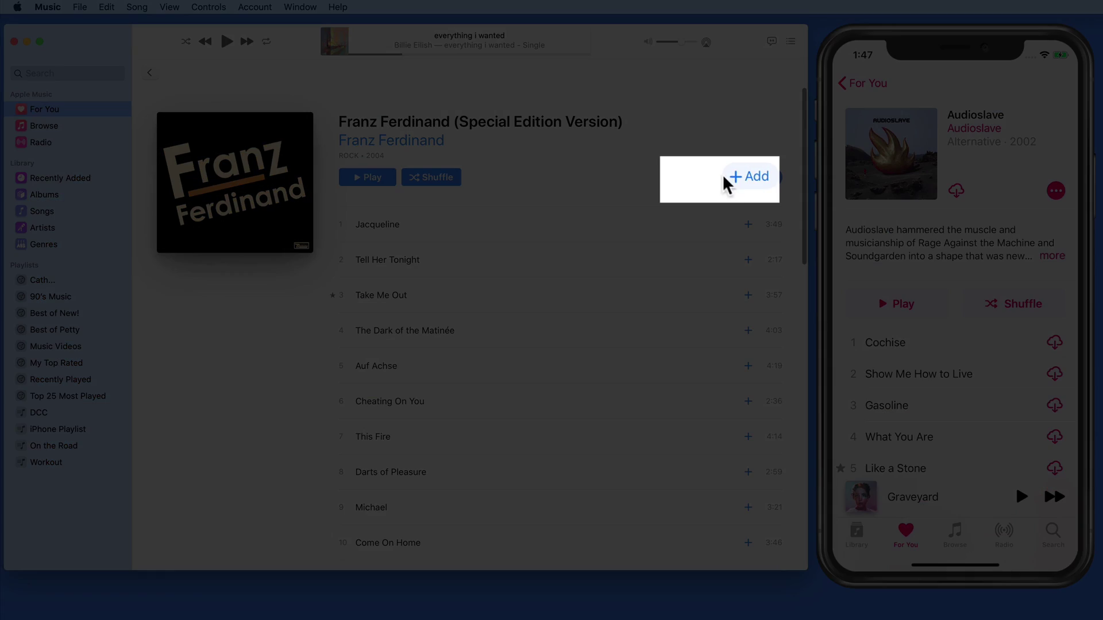
left_click(727, 179)
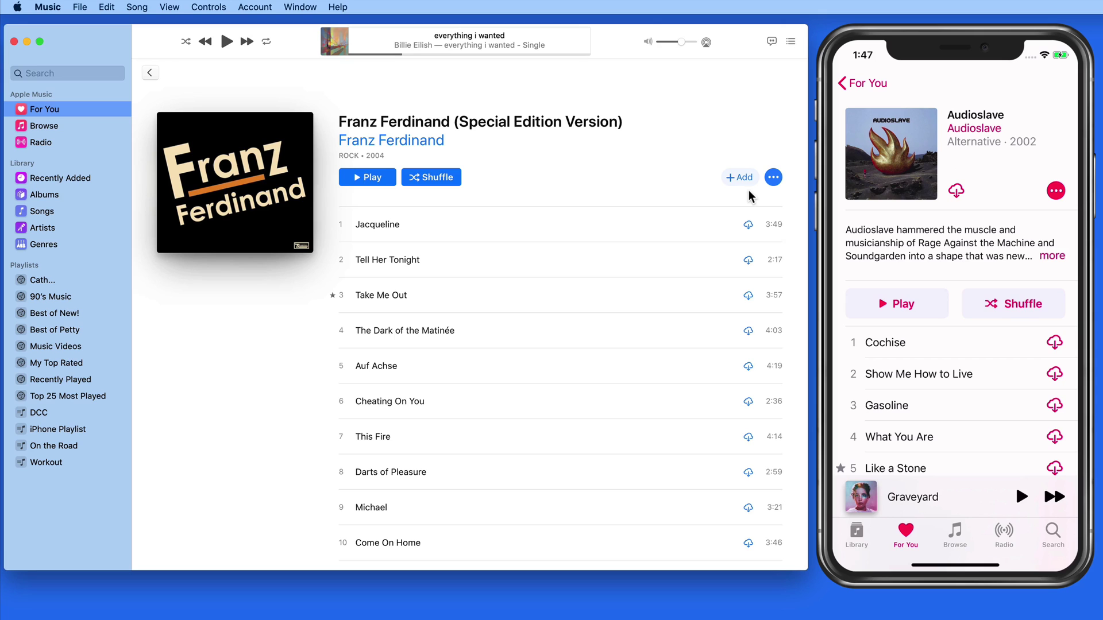
left_click(773, 179)
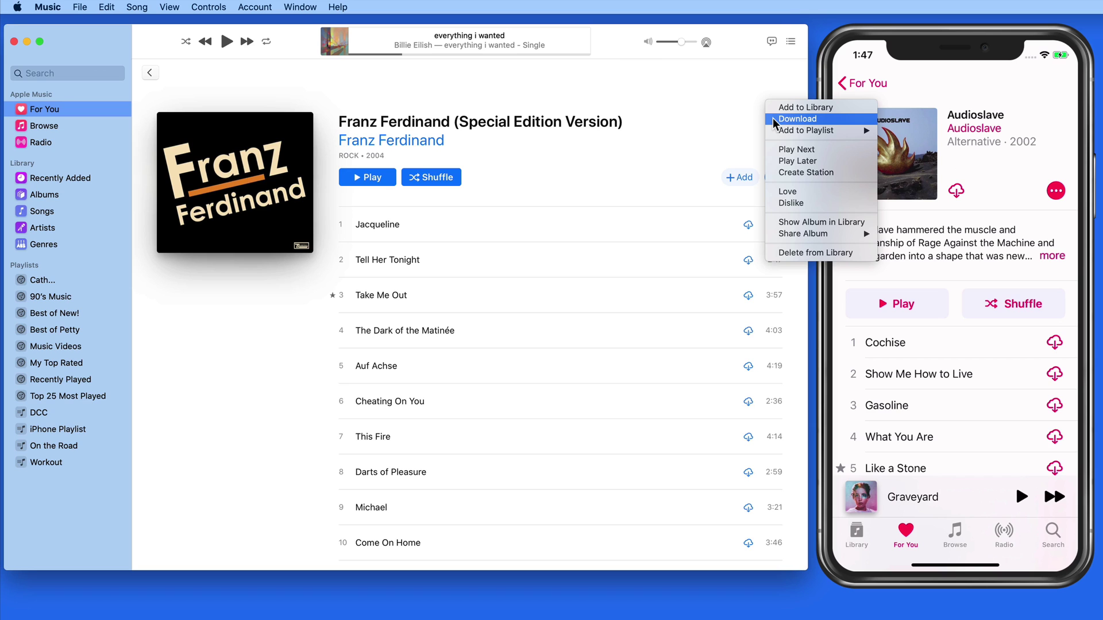
left_click(773, 120)
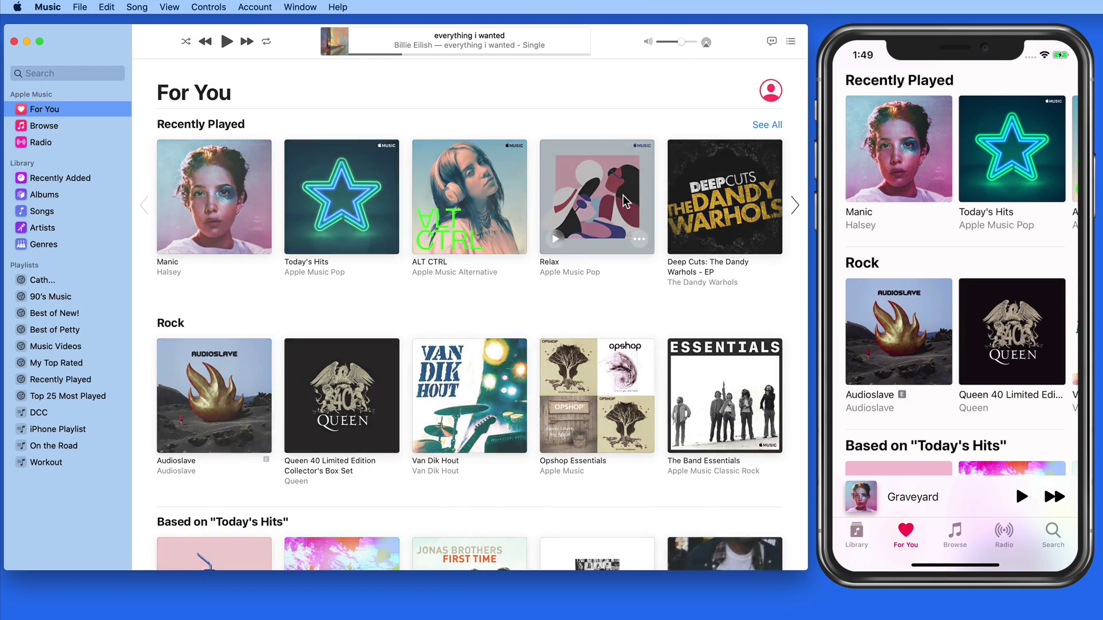
Add the Apple Music Pop playlist Relax to the library and open its library copy
left_click(622, 195)
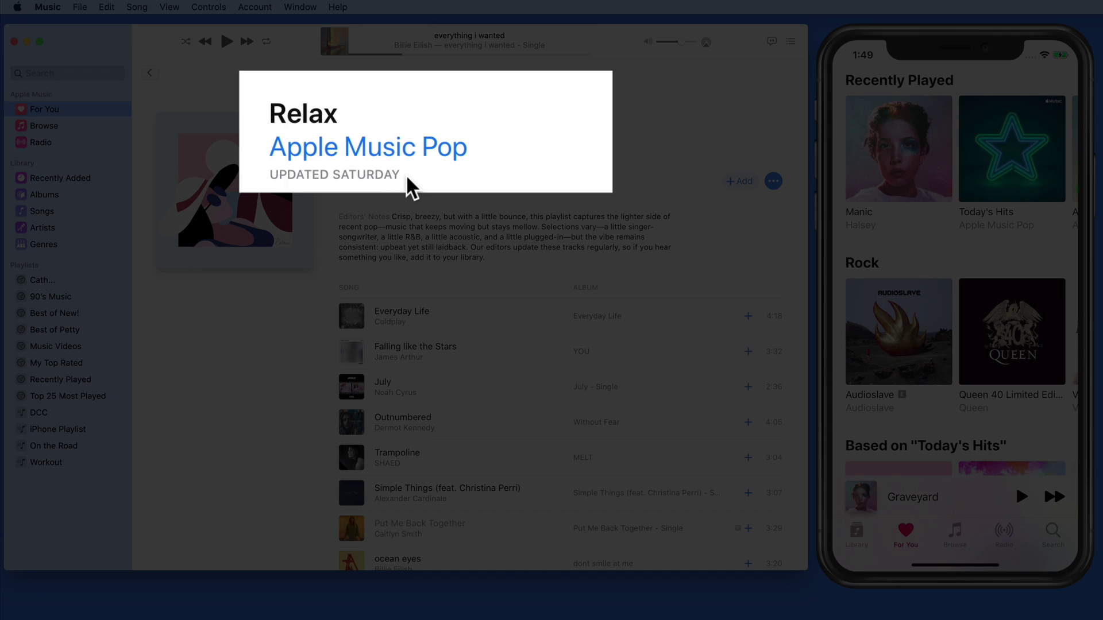
scroll(524, 337, "down", 3)
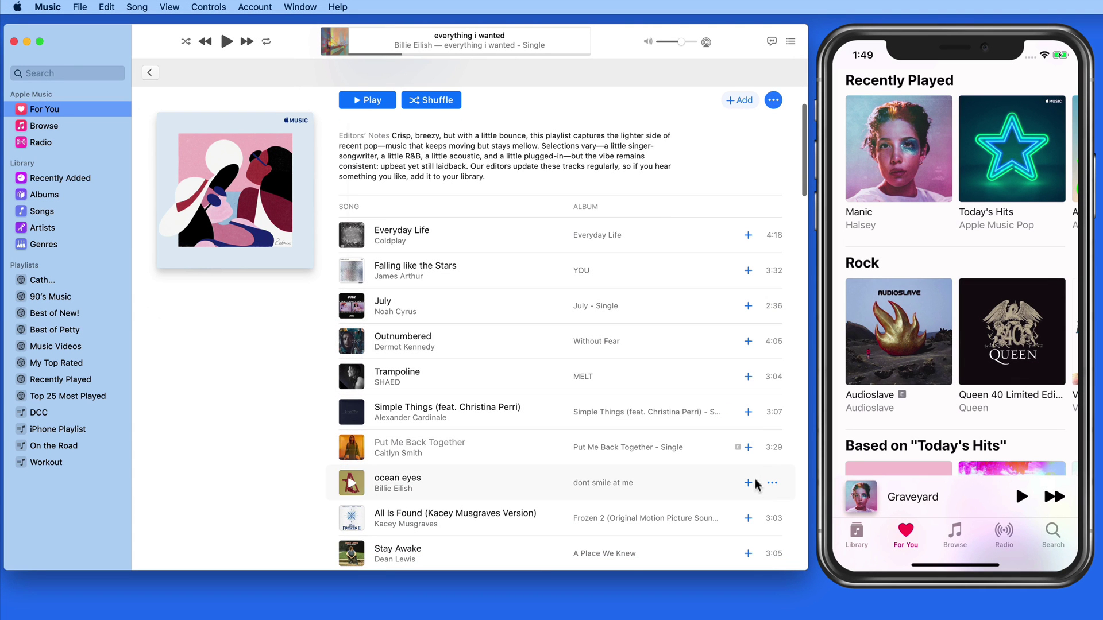
scroll(741, 239, "up", 3)
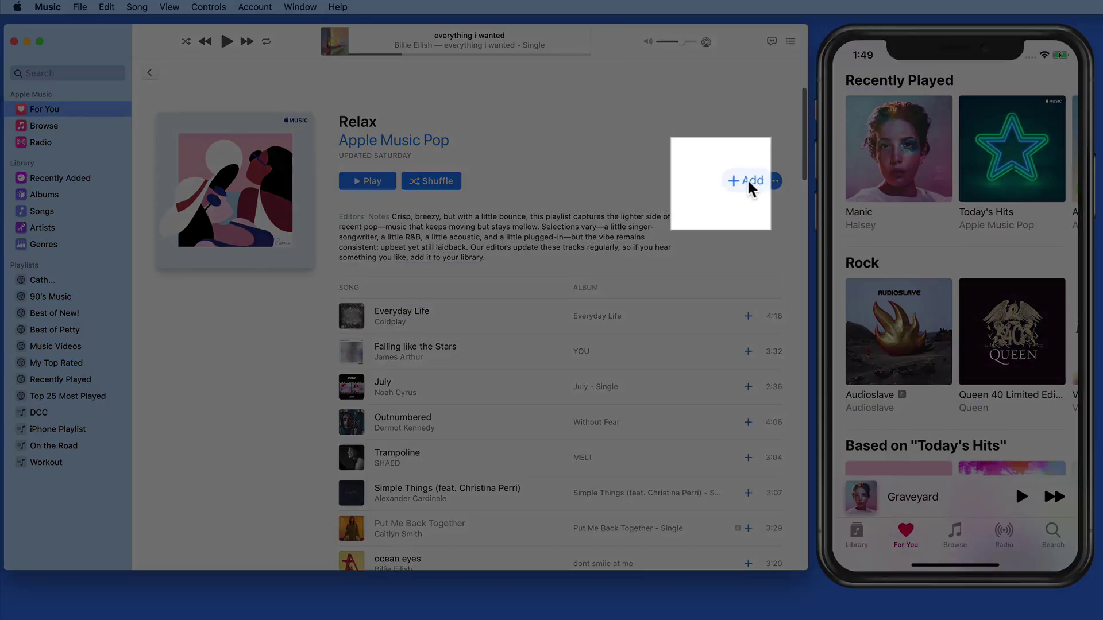
left_click(750, 182)
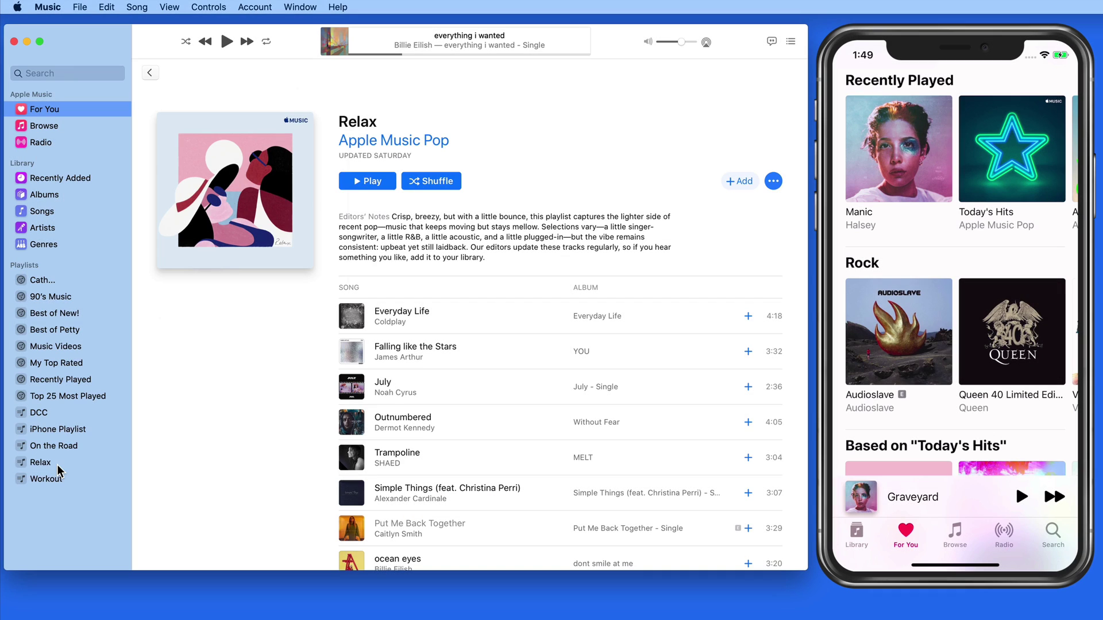
left_click(43, 462)
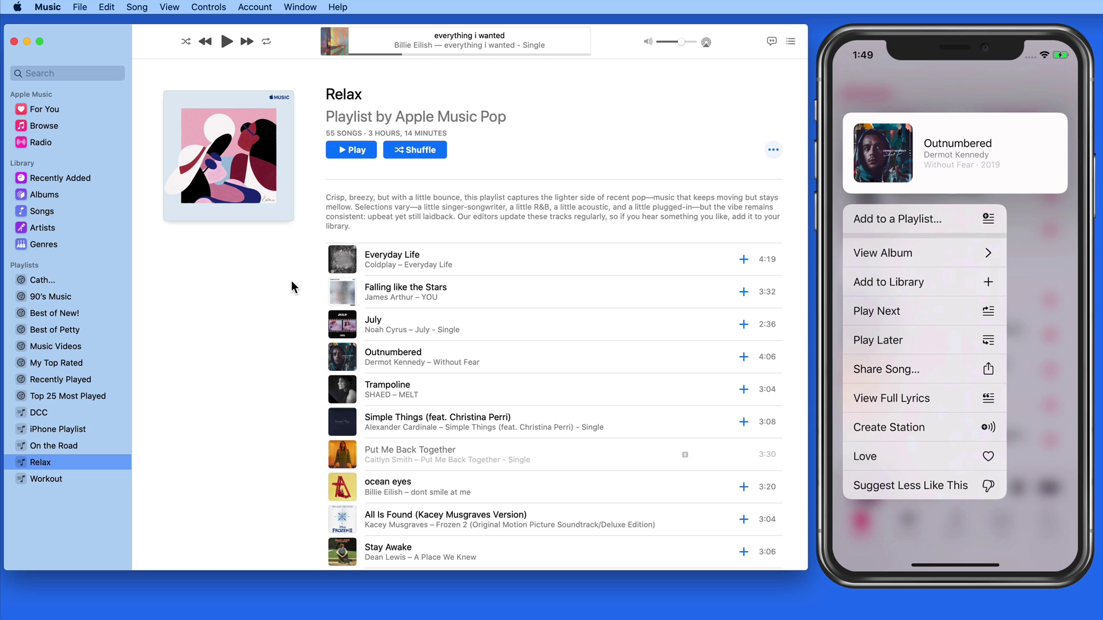
Examine which playlists are offered for adding The Fixer from the library's full song list
left_click(42, 211)
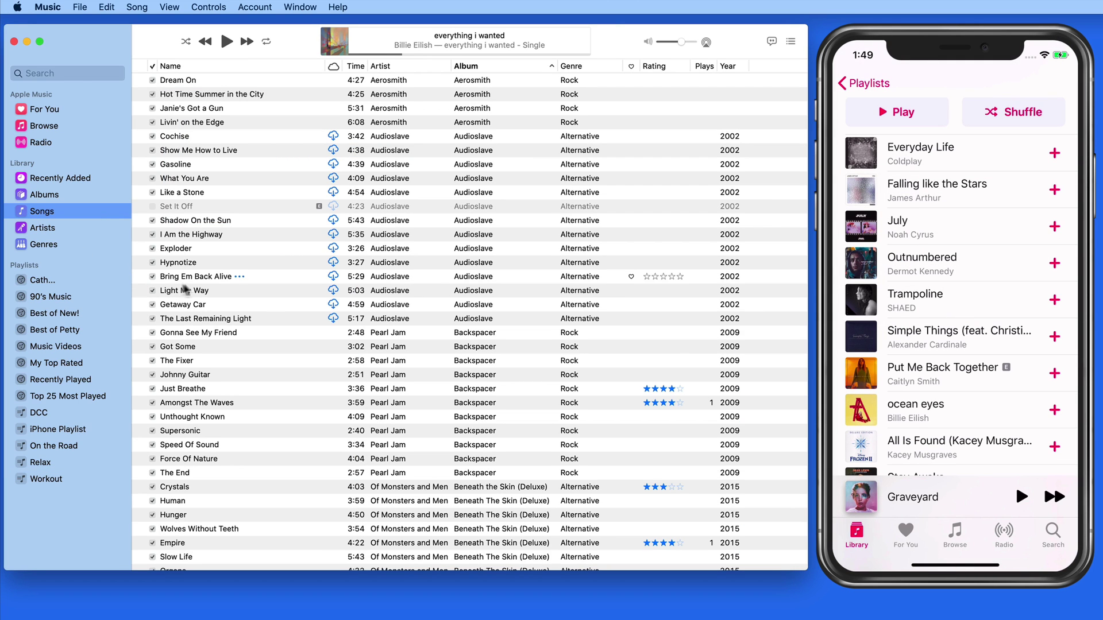
right_click(266, 362)
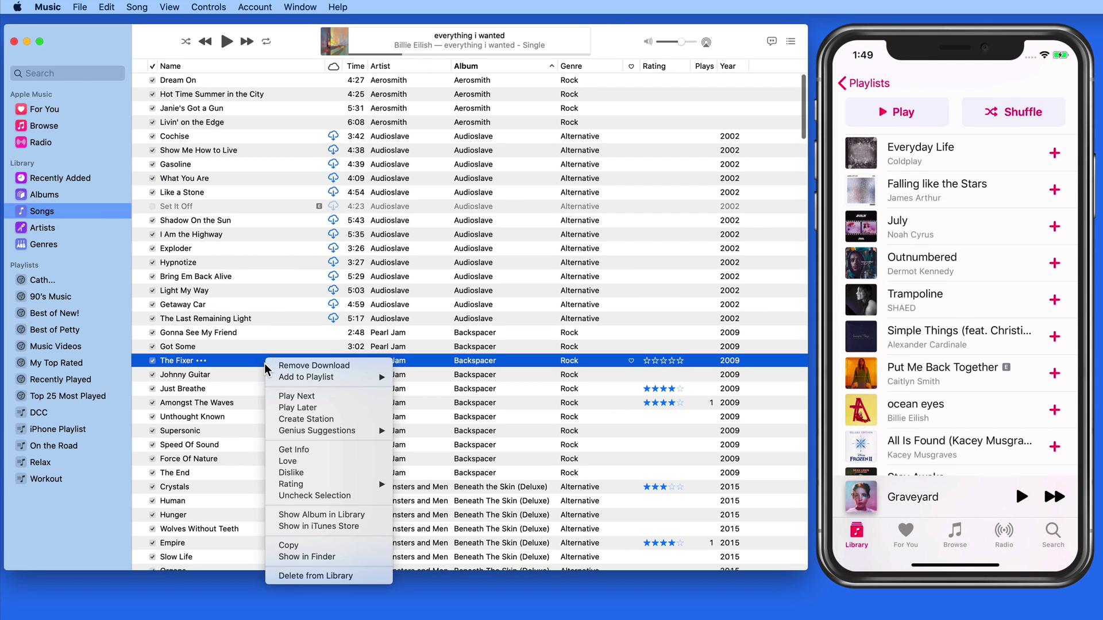
mouse_move(339, 377)
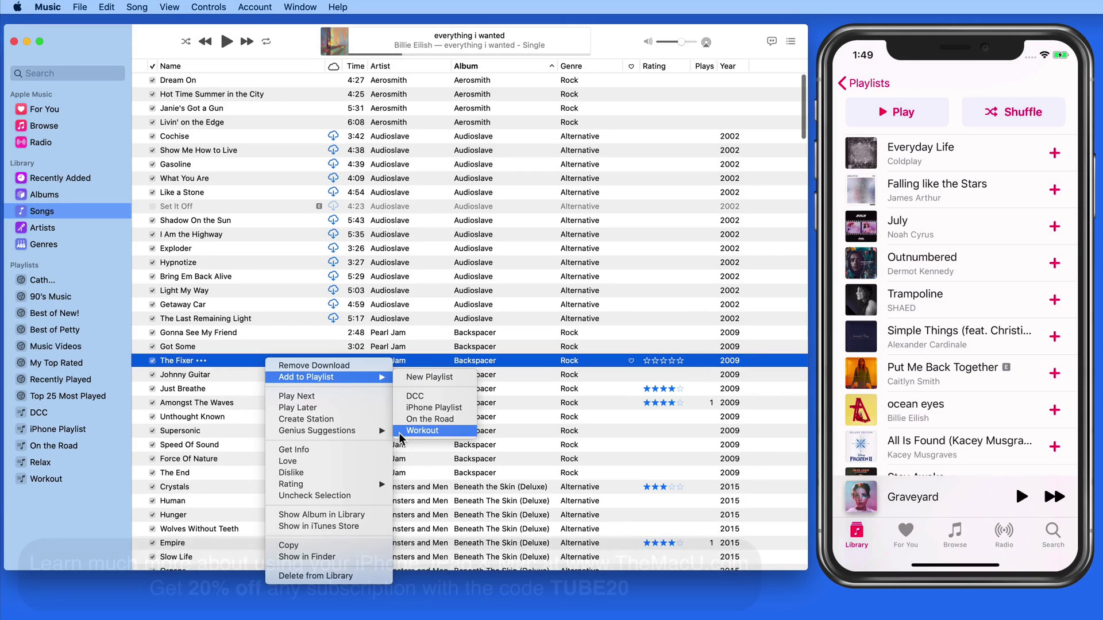
left_click(396, 420)
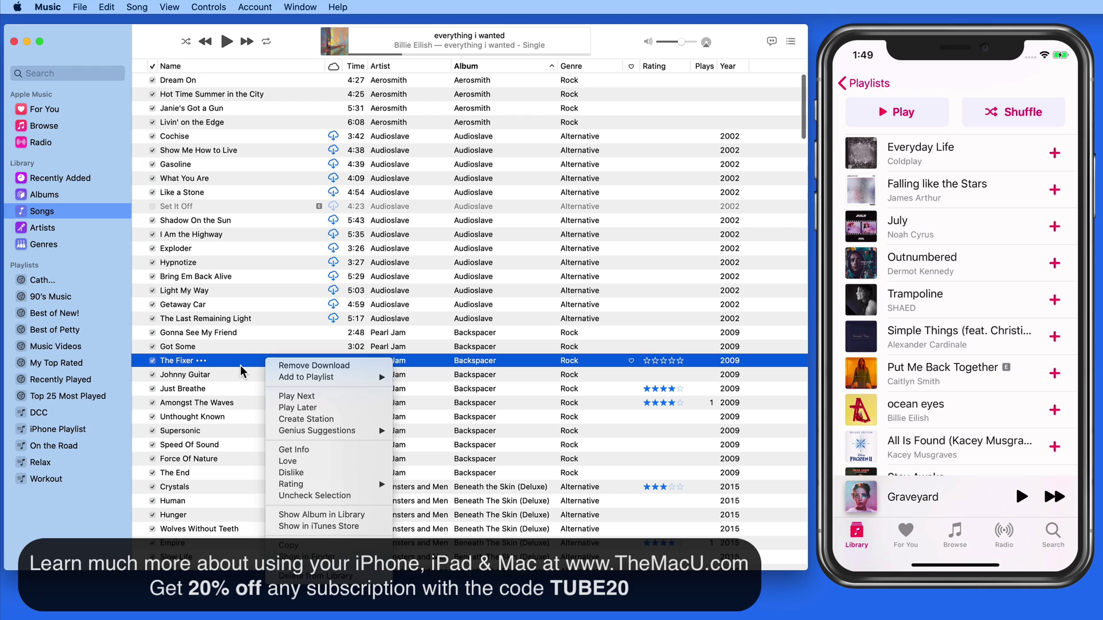
Add the song Outnumbered from the Relax playlist to the On the Road playlist
left_click(40, 462)
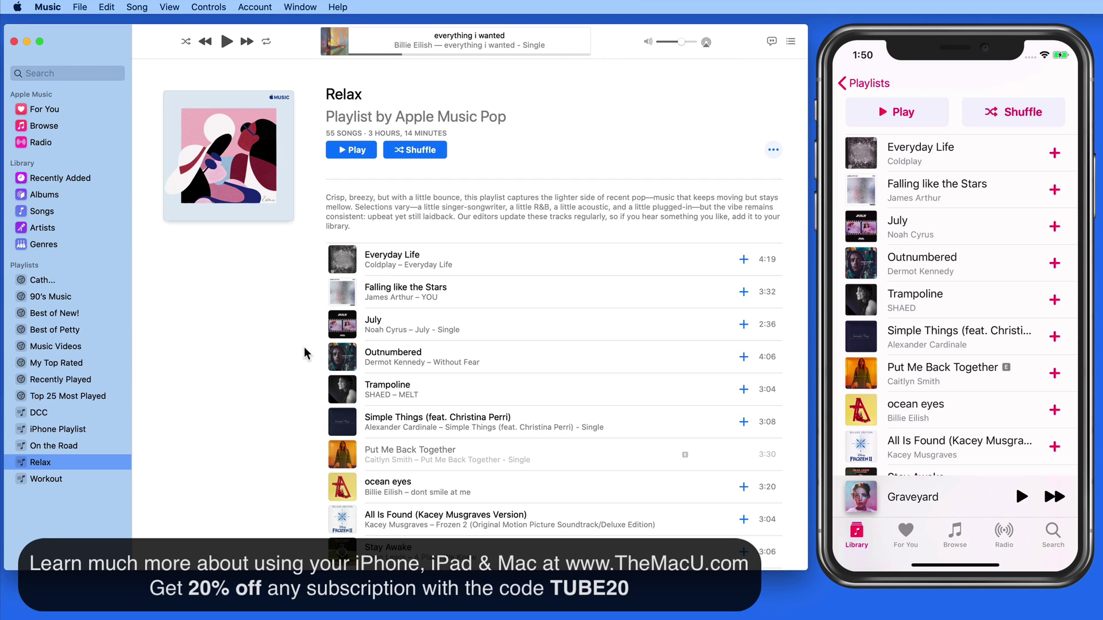
right_click(494, 357)
mouse_move(511, 390)
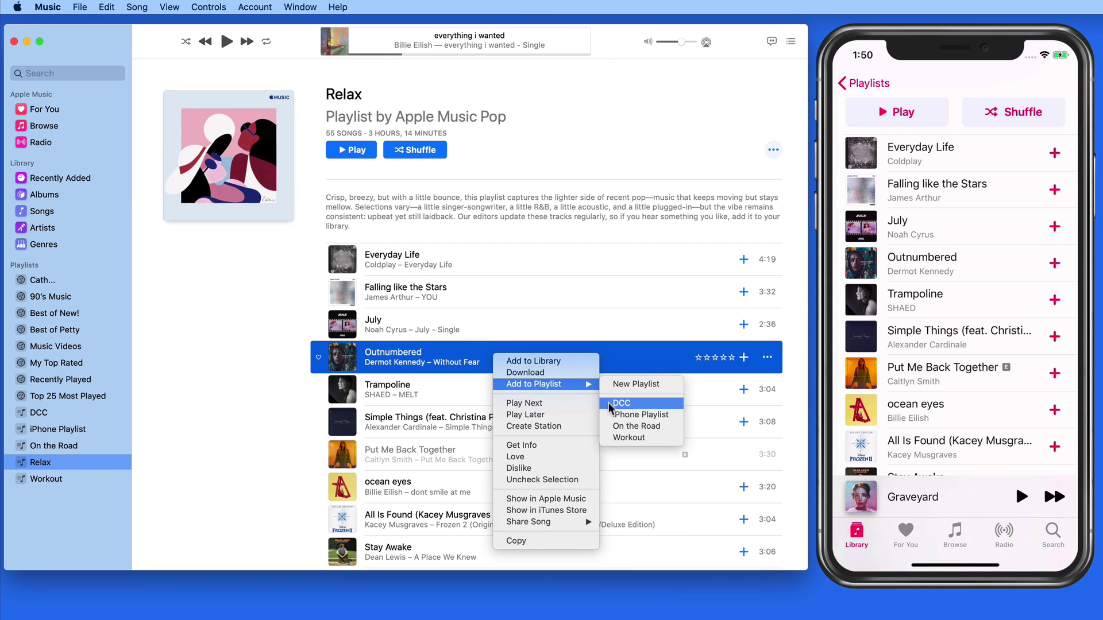
left_click(610, 428)
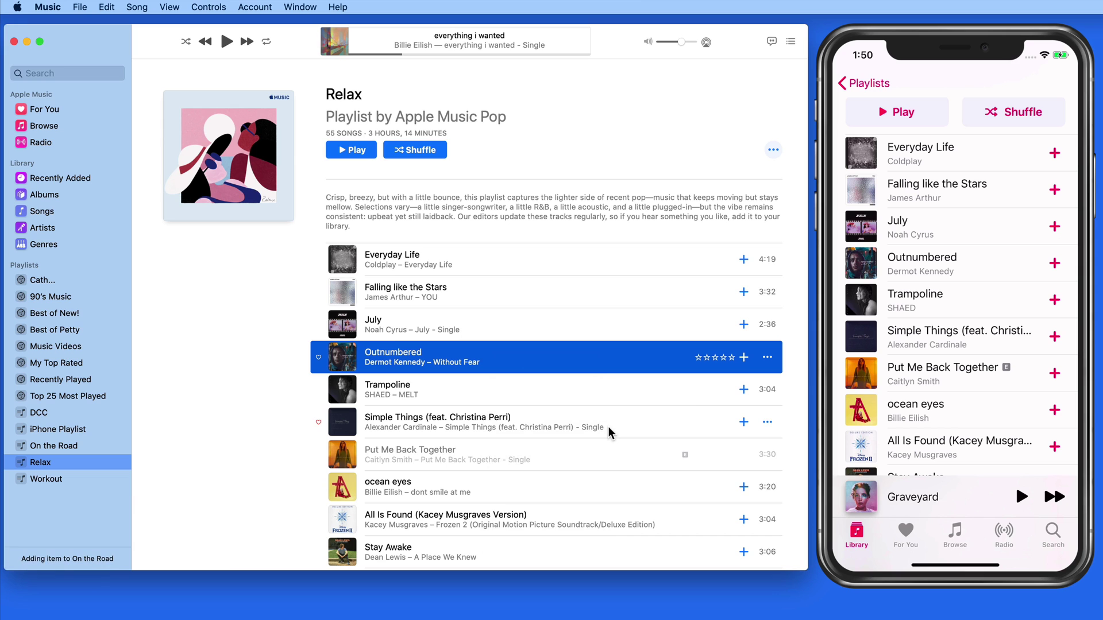
Check the end of the On the Road playlist and return to the Relax playlist
left_click_drag(382, 366, 72, 451)
scroll(517, 402, "down", 5)
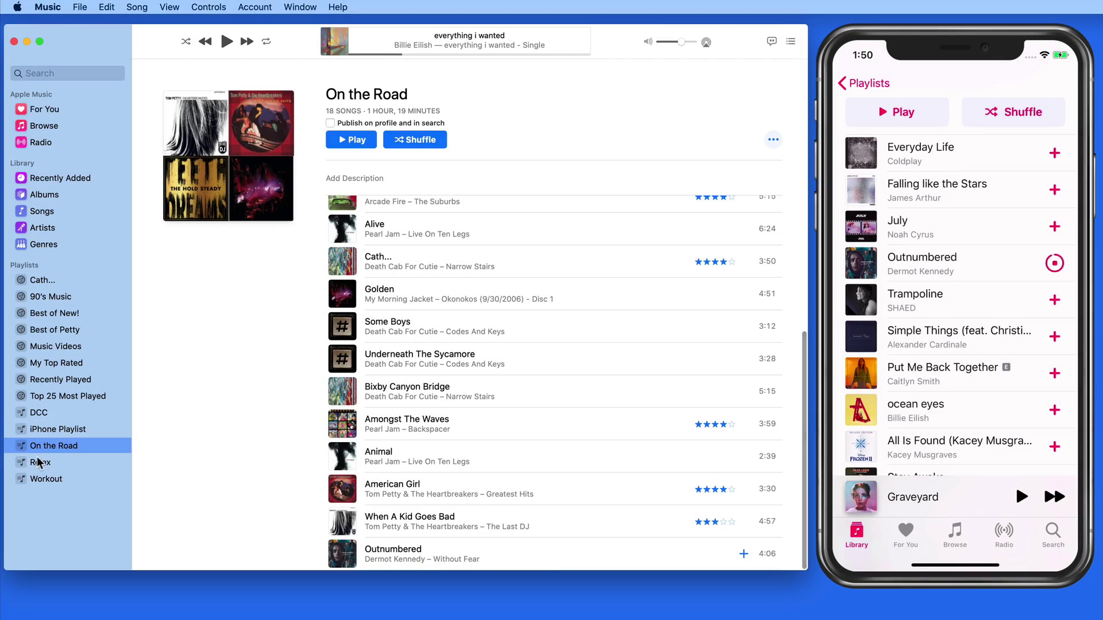
left_click(41, 463)
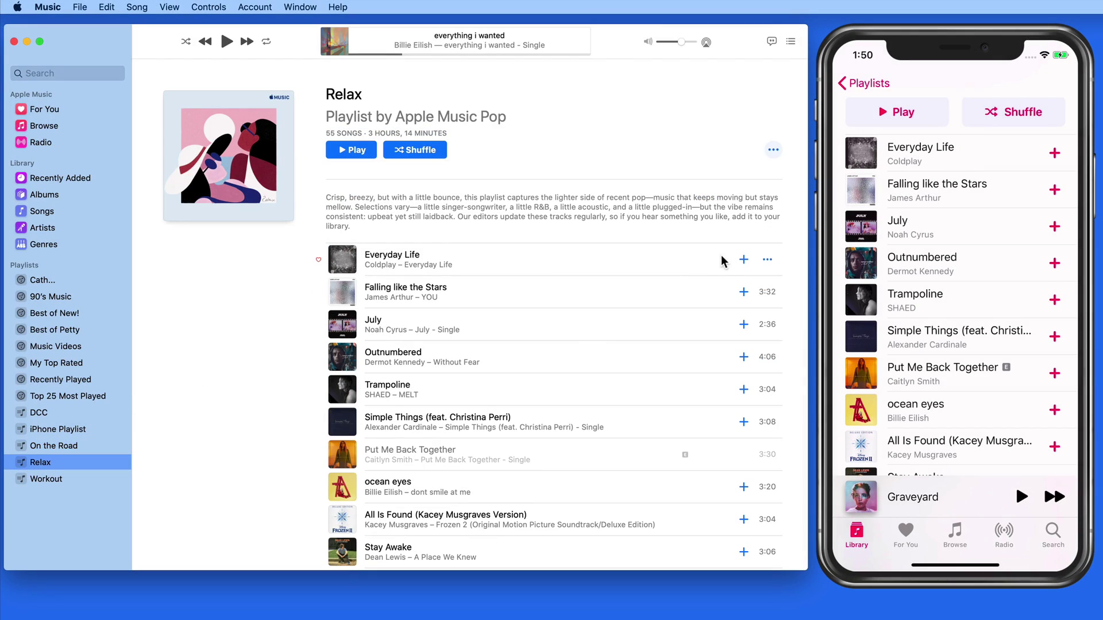
Add the songs Outnumbered and Everyday Life from the Relax playlist to the library individually, and select Everyday Life
scroll(734, 505, "down", 10)
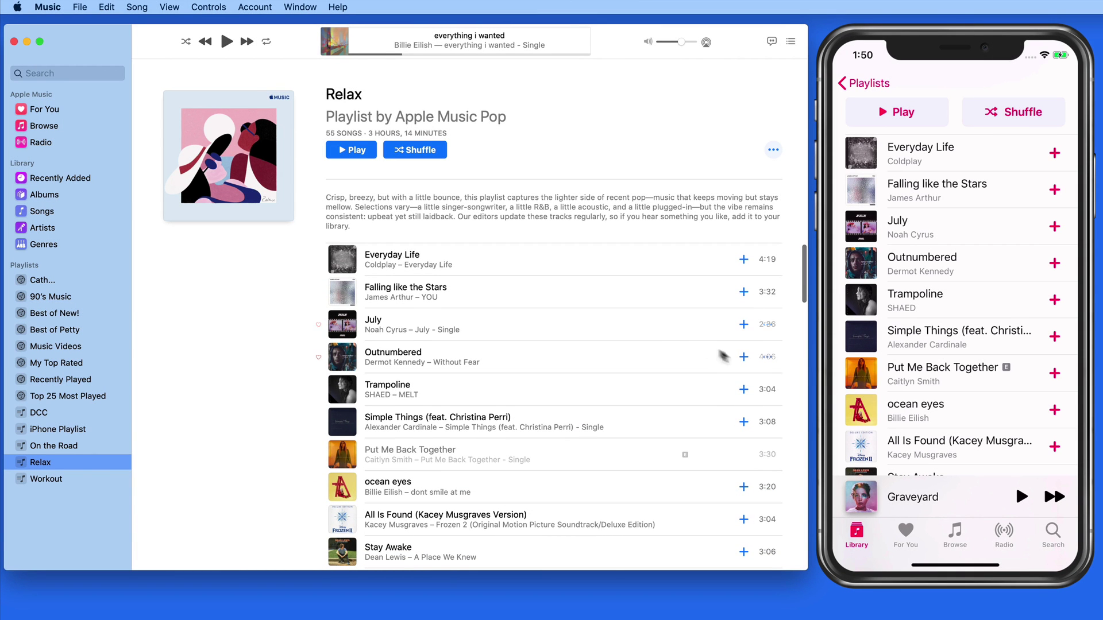
left_click(743, 358)
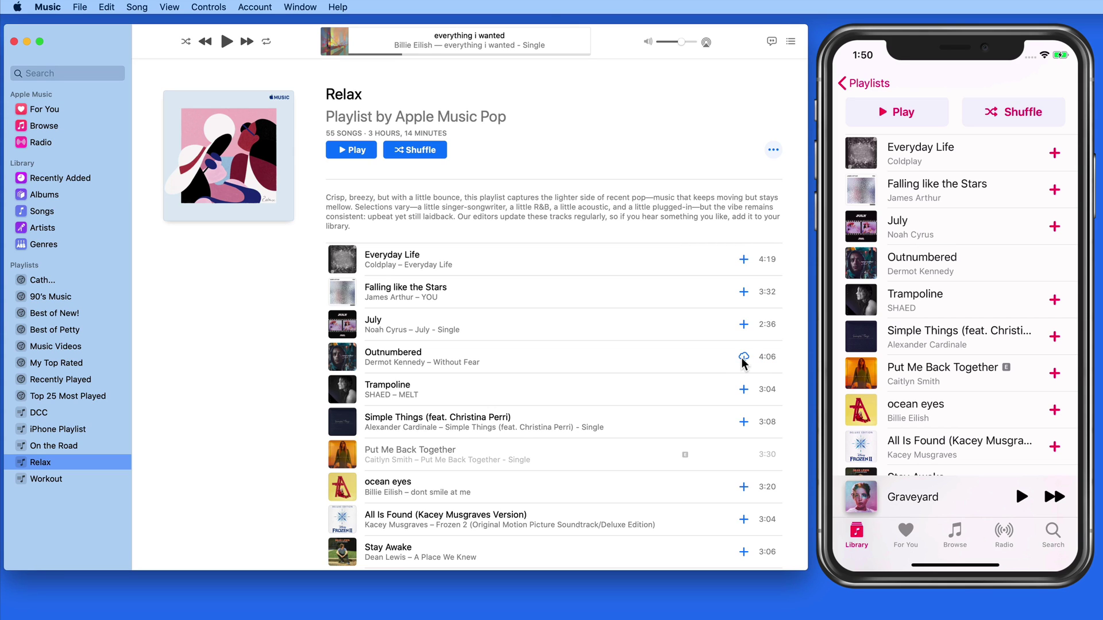
left_click(744, 262)
left_click(463, 266)
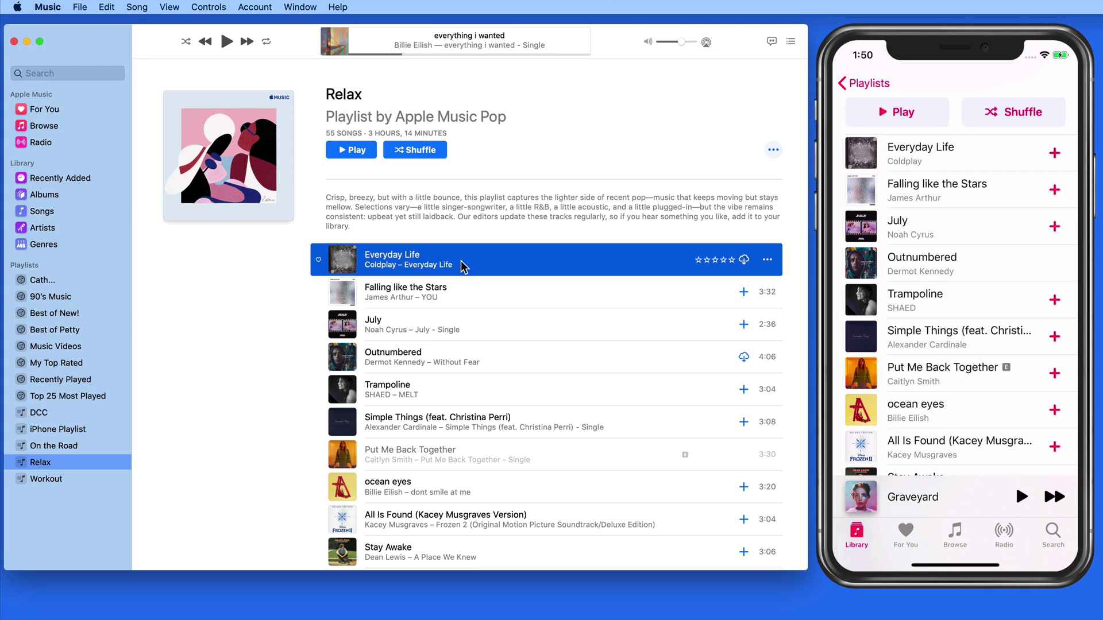
Check the Relax playlist's options for deleting it from the library without applying any, and download the song Everyday Life
right_click(53, 460)
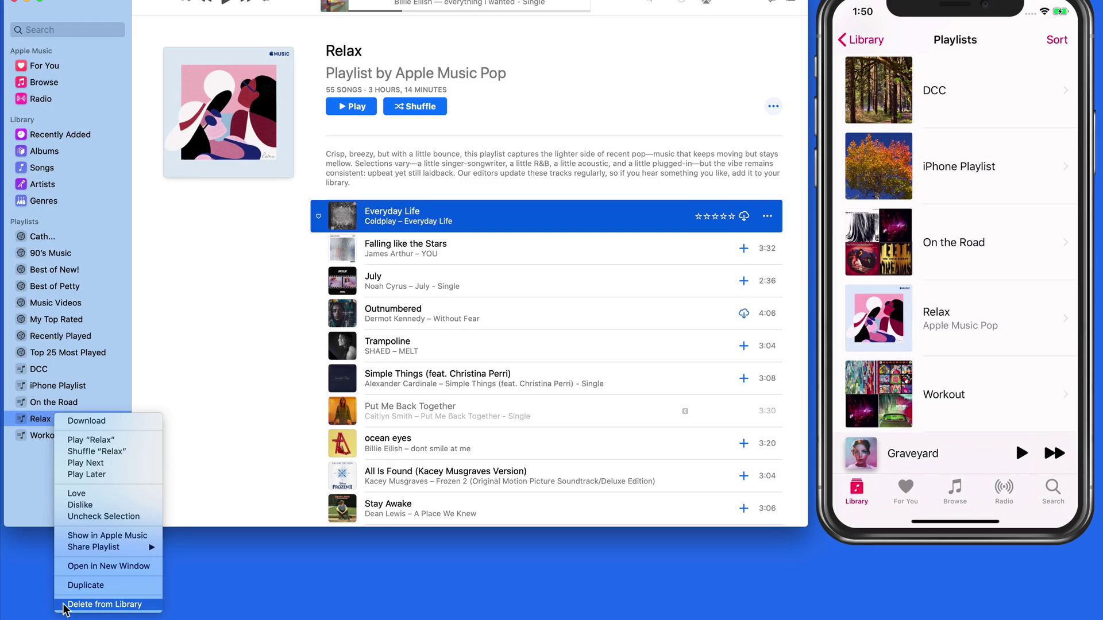
left_click(17, 480)
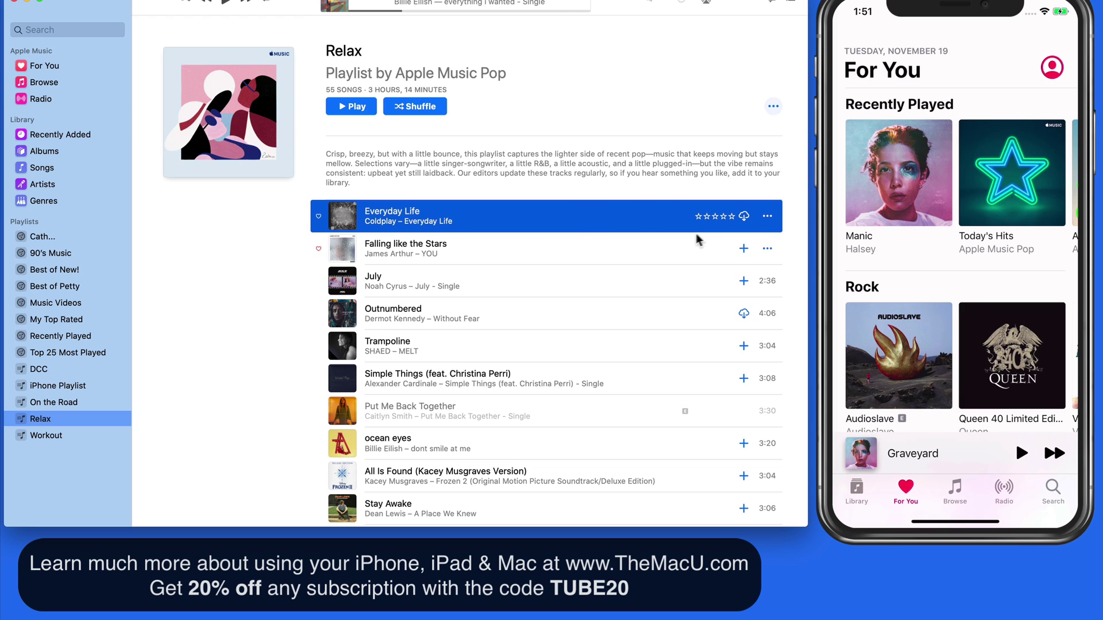
left_click(743, 216)
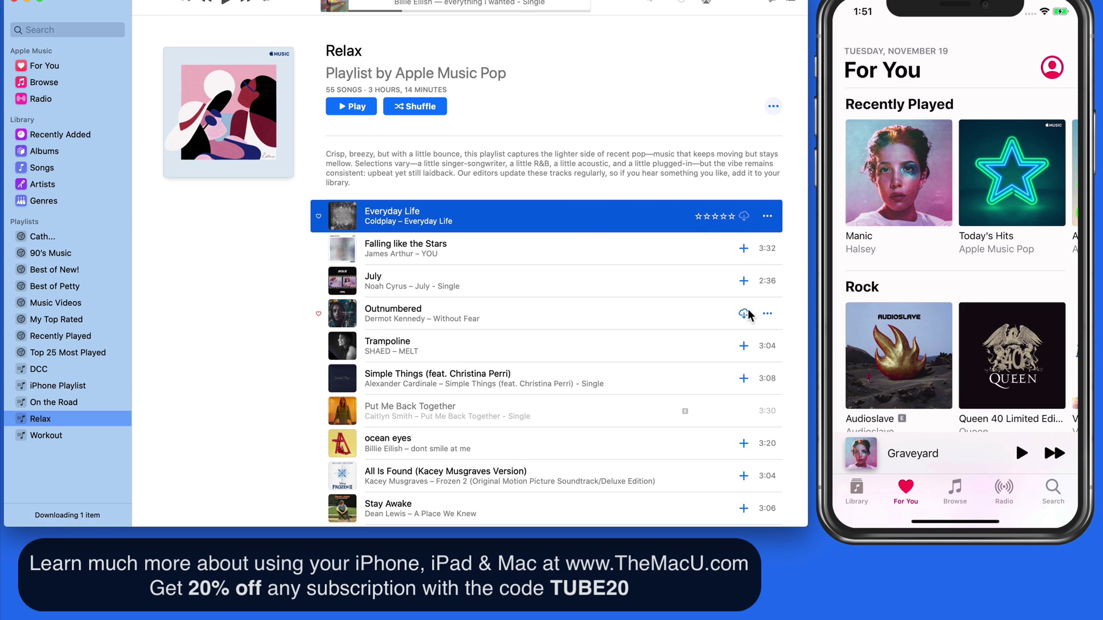